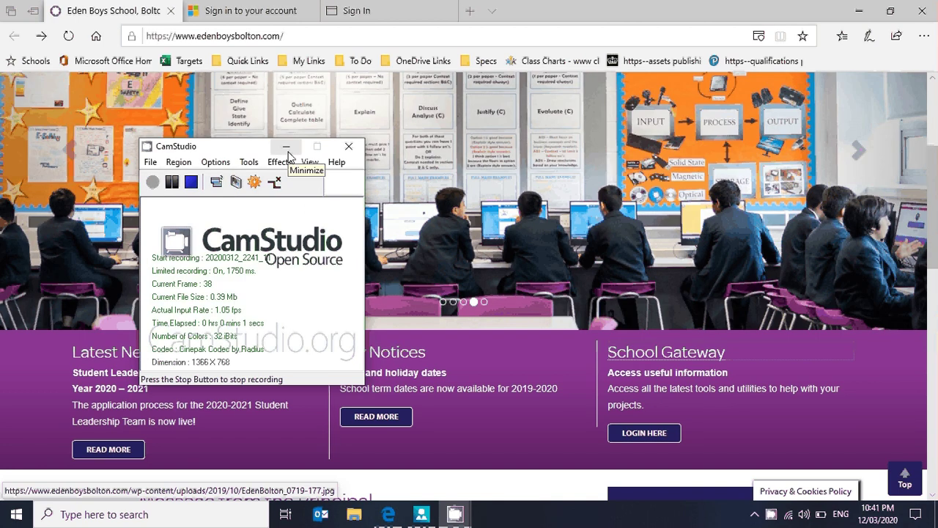
# Minimise the CamStudio recorder so the Eden Boys School homepage is in front.
pyautogui.moveTo(443, 7)
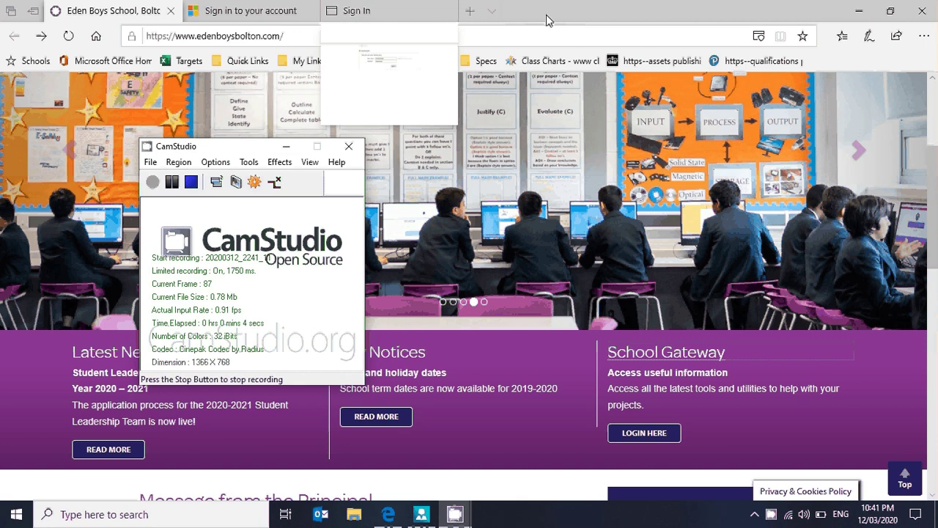
pyautogui.click(575, 12)
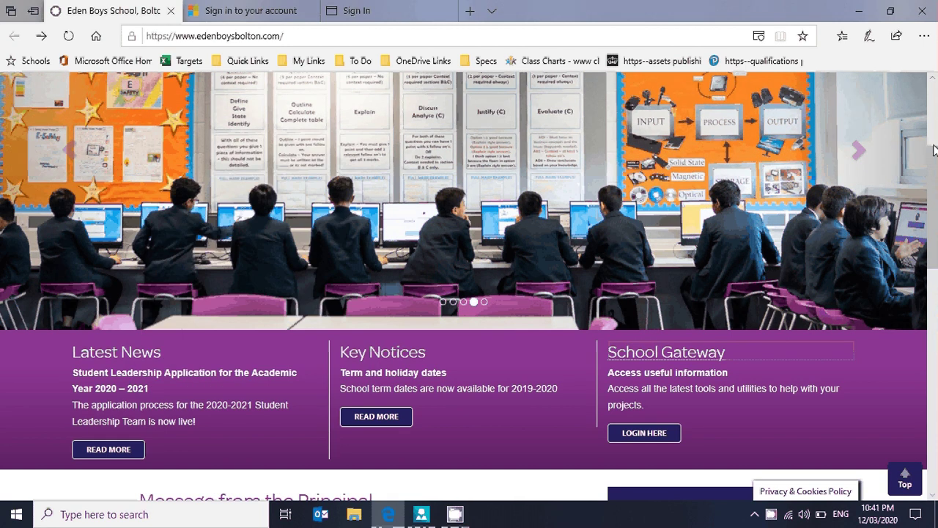
# Scroll down to the School Gateway page's service icons, including Office 365, ParentPay and Show My Homework.
pyautogui.scroll(3, 934, 150)
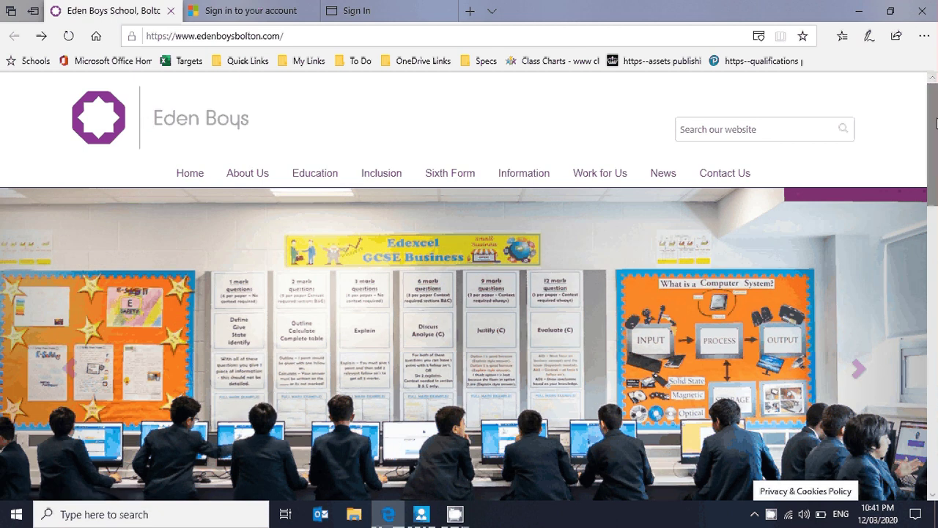
pyautogui.scroll(-4, 664, 286)
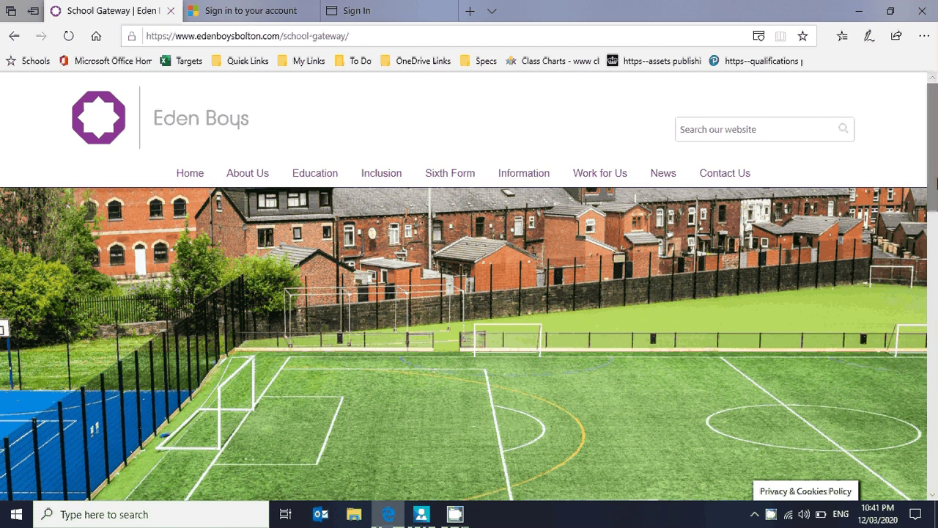
pyautogui.scroll(-5, 388, 385)
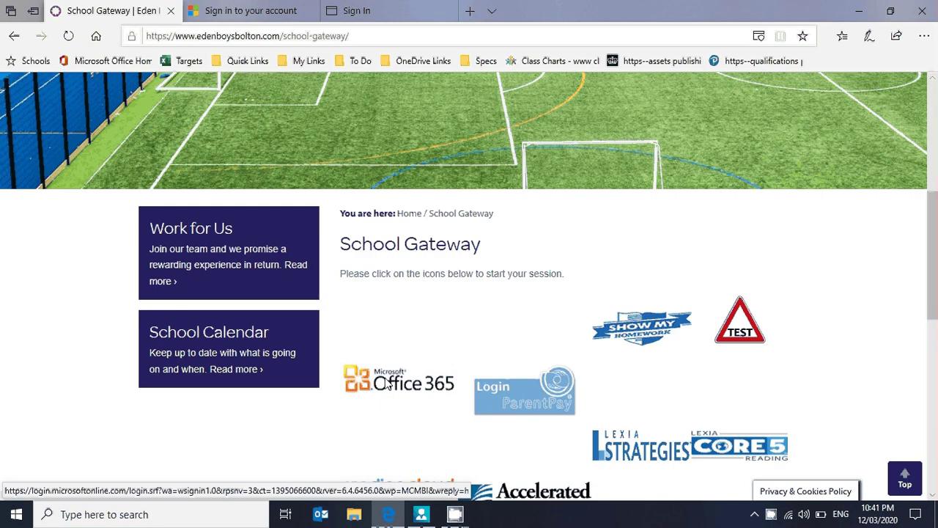
# Enter the staff school e-mail address on the Microsoft sign-in page, correcting its user name part.
pyautogui.click(230, 8)
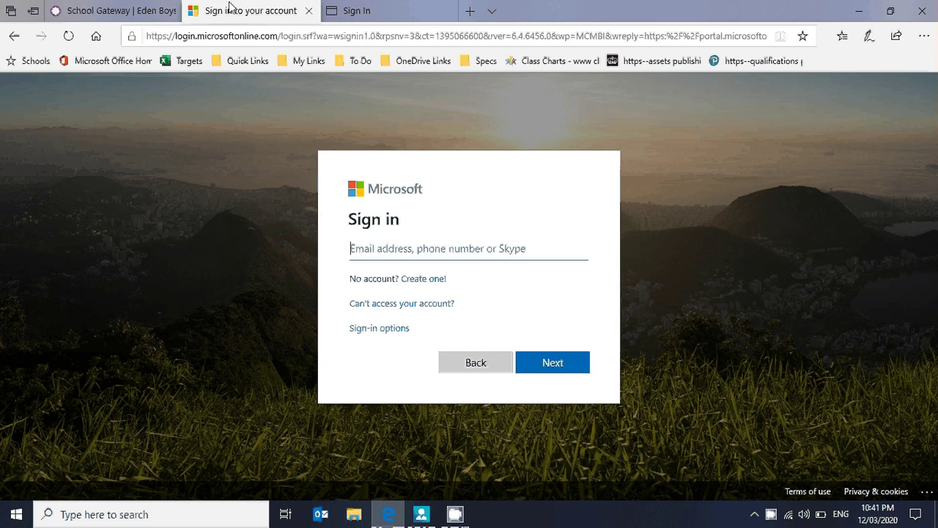
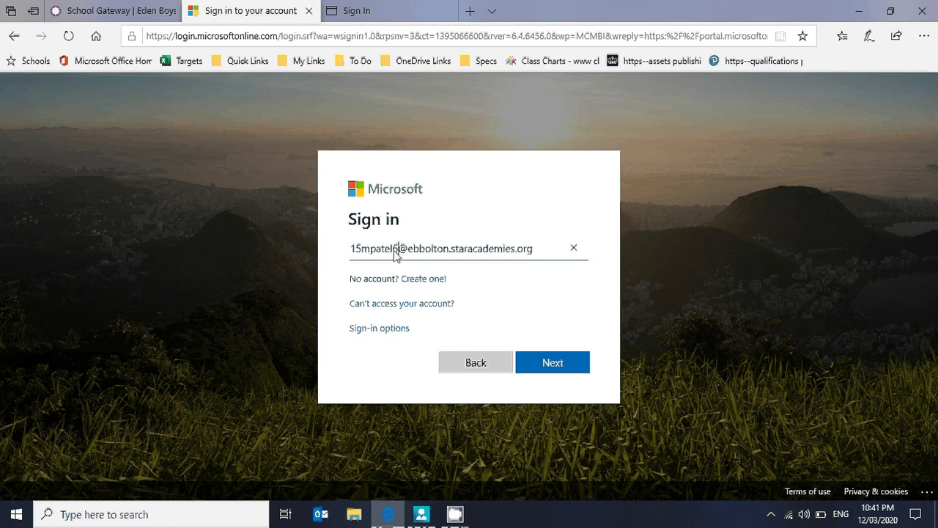
pyautogui.moveTo(398, 248); pyautogui.dragTo(334, 253)
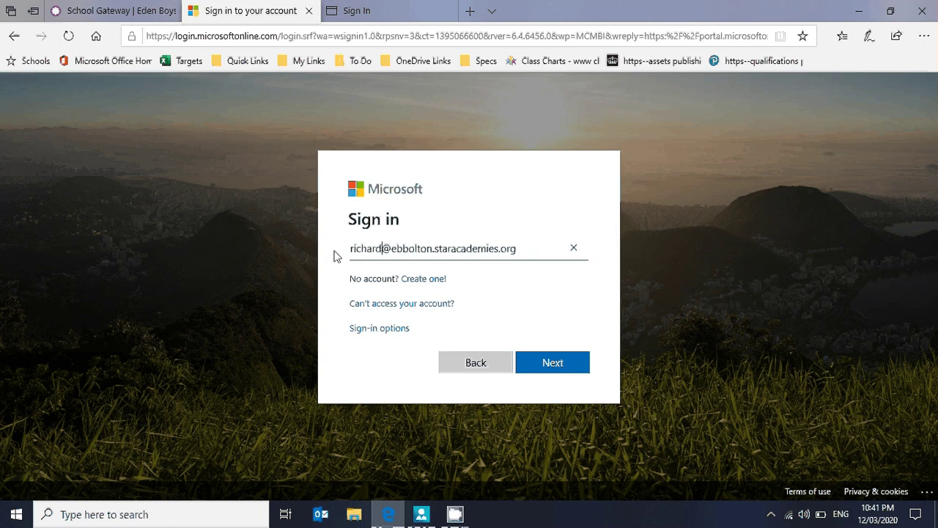
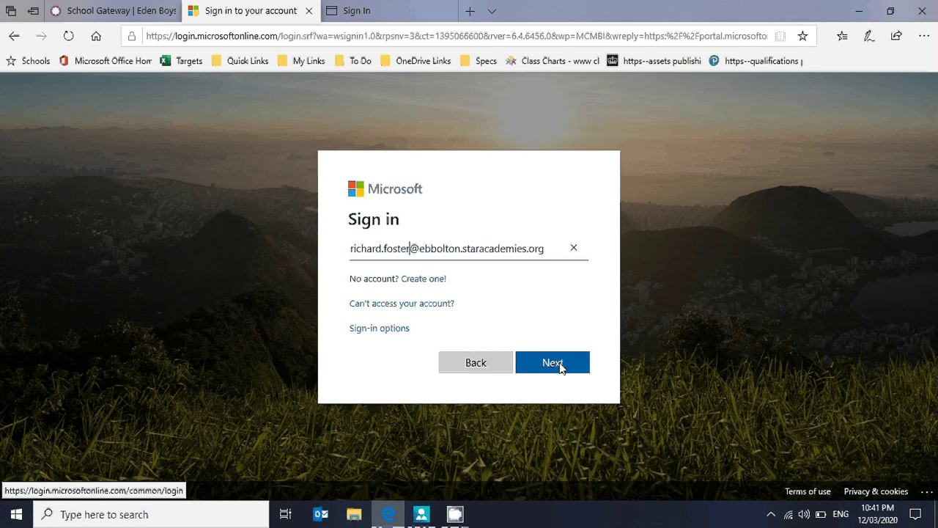
# Replace the saved password on the fs.tetrust.org page and submit the sign-in.
pyautogui.click(388, 6)
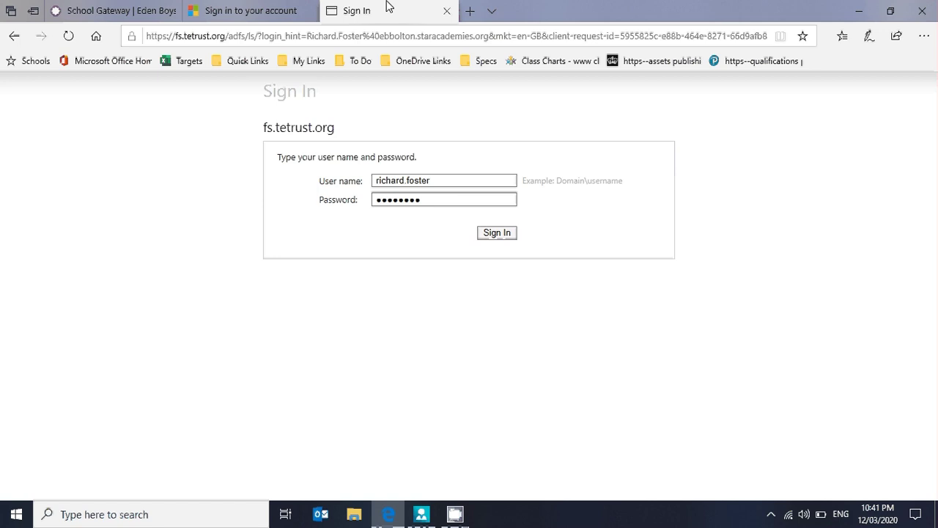
pyautogui.click(332, 206)
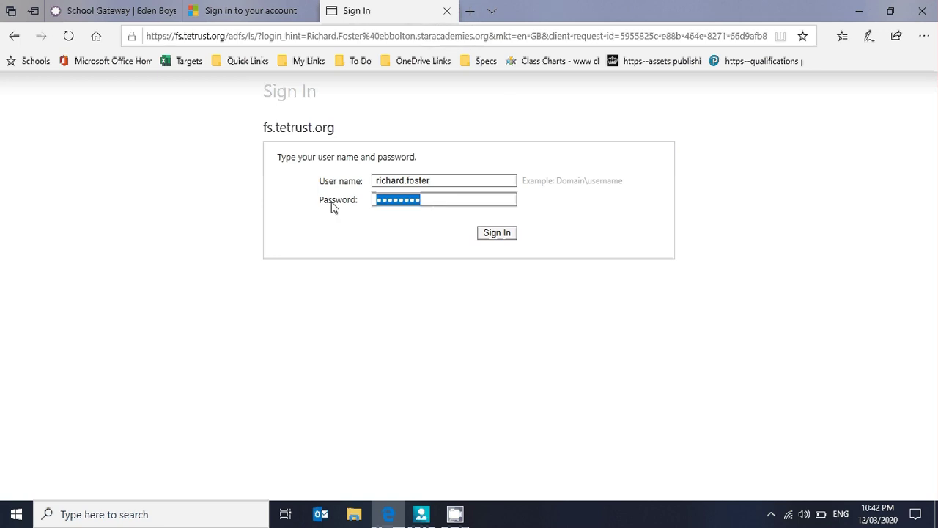
pyautogui.write('******')
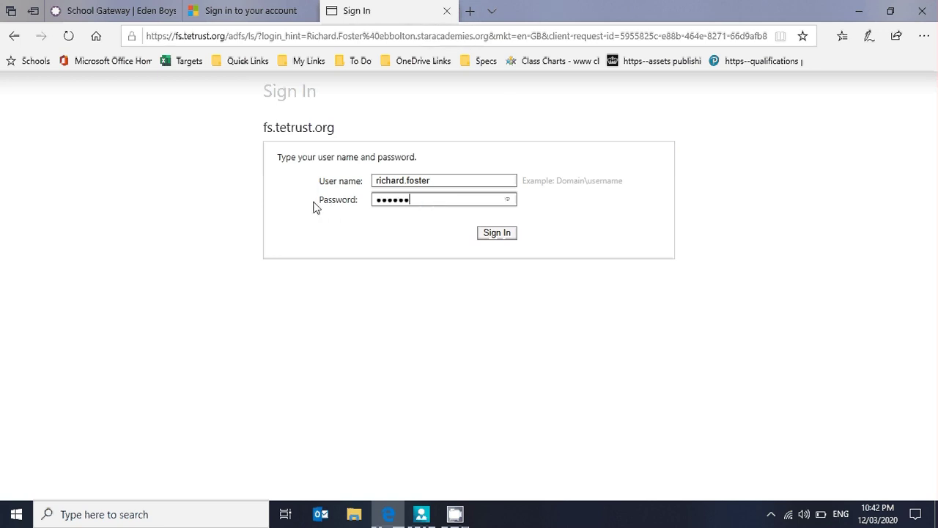
pyautogui.write('**')
pyautogui.click(505, 233)
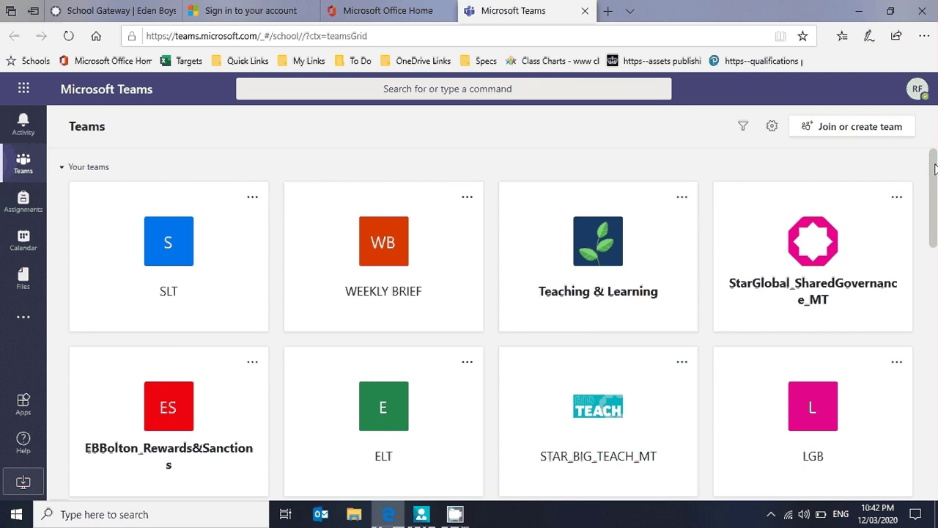
# Scroll down the Teams grid and open the EBBolton_11A/Ur1_Urdu_MT team's General channel.
pyautogui.moveTo(934, 169); pyautogui.dragTo(934, 242)
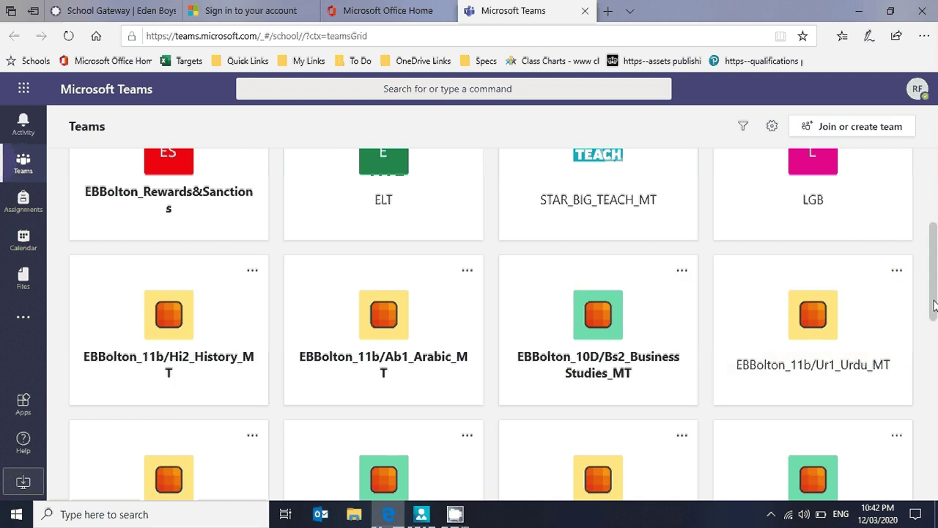
pyautogui.moveTo(932, 308)
pyautogui.mouseDown()
pyautogui.moveTo(922, 471)
pyautogui.moveTo(930, 282)
pyautogui.moveTo(933, 420)
pyautogui.mouseUp()
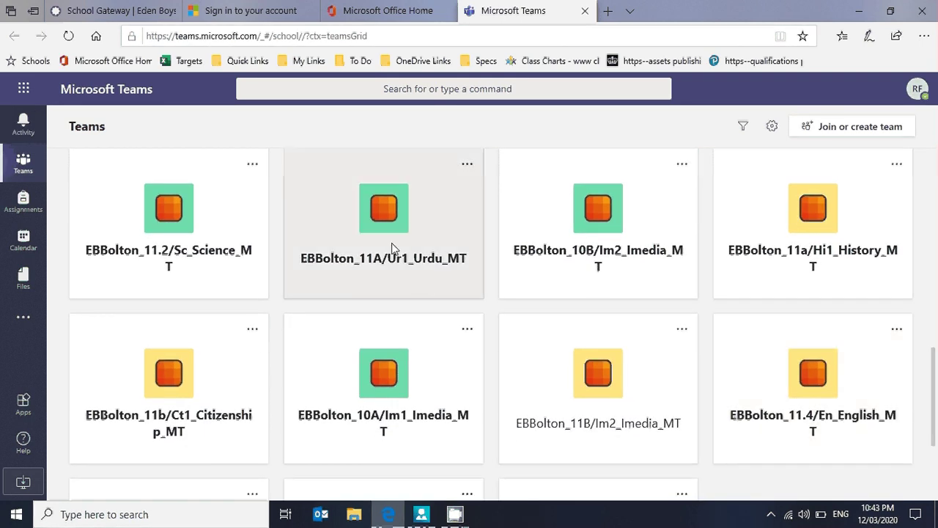
pyautogui.click(373, 210)
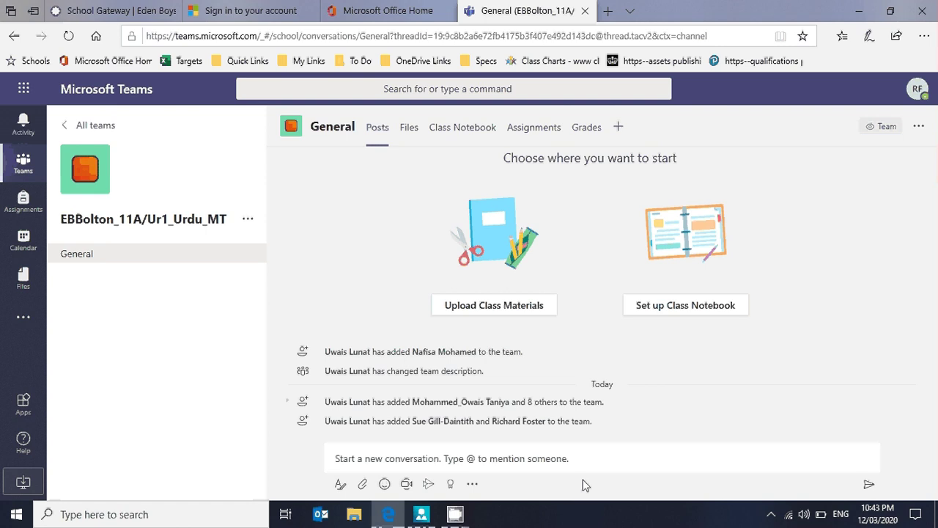
# Show the General channel's Files tab, with its single Class Materials folder.
pyautogui.click(408, 133)
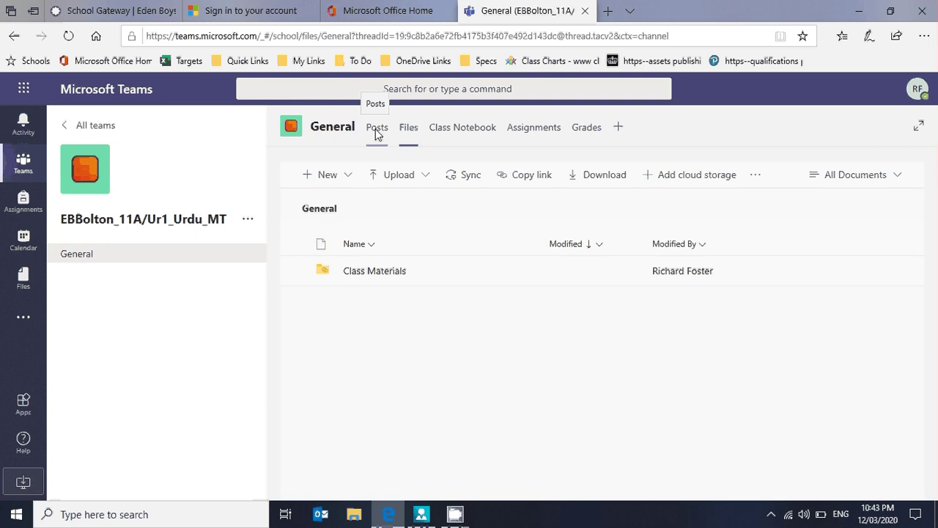
# Go back to the channel's Posts, then return to the grid of all teams.
pyautogui.click(376, 128)
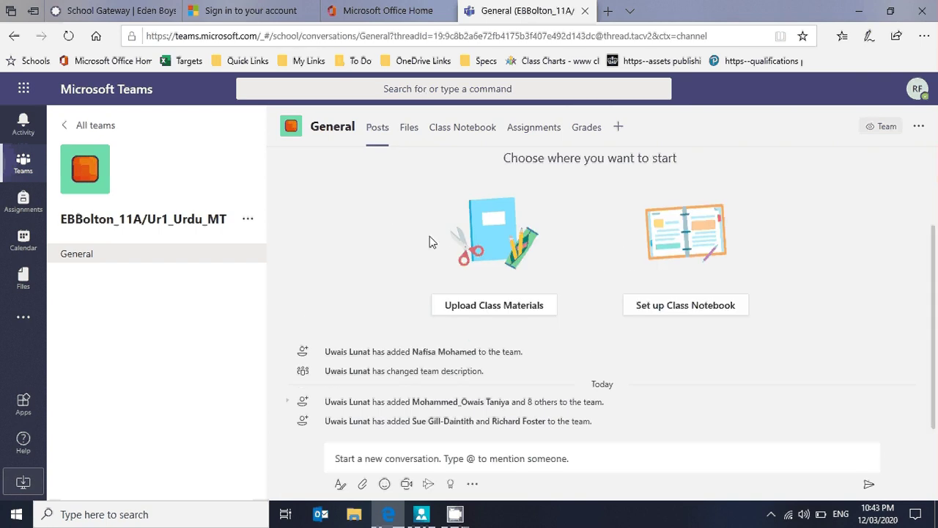
pyautogui.click(25, 164)
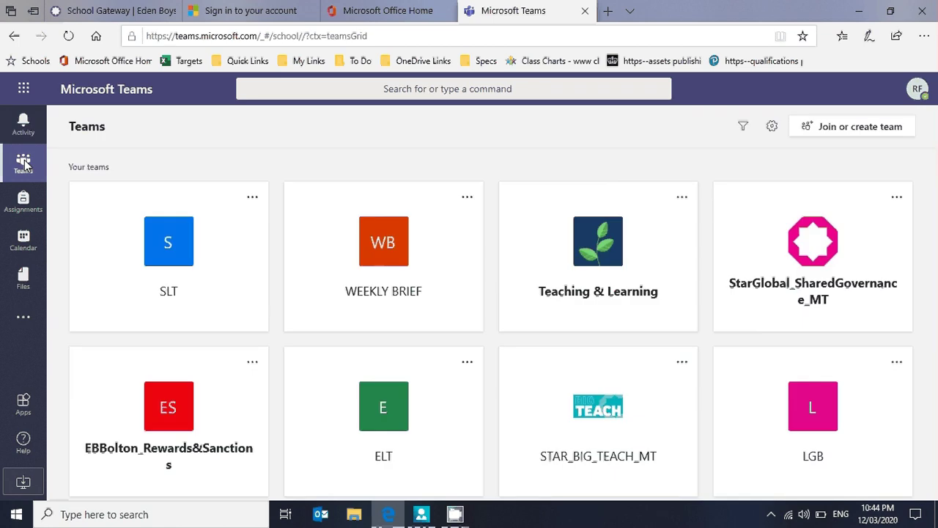
# Scroll the Teams grid down to EBBolton_11b/Hi2_History_MT and EBBolton_11.3/Sc_Science_MT.
pyautogui.moveTo(934, 191); pyautogui.dragTo(936, 296)
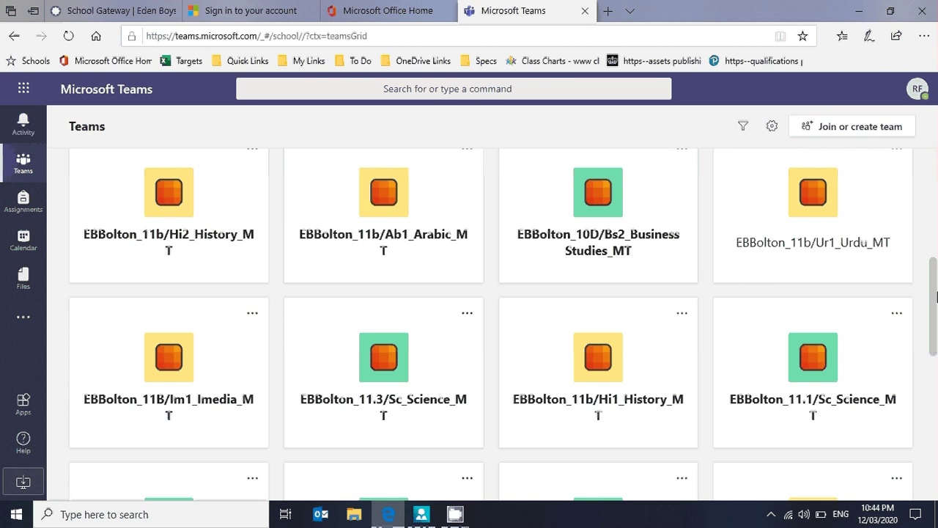
# Revisit the School Gateway and Microsoft sign-in tabs, ending on the Office 365 home page.
pyautogui.click(109, 5)
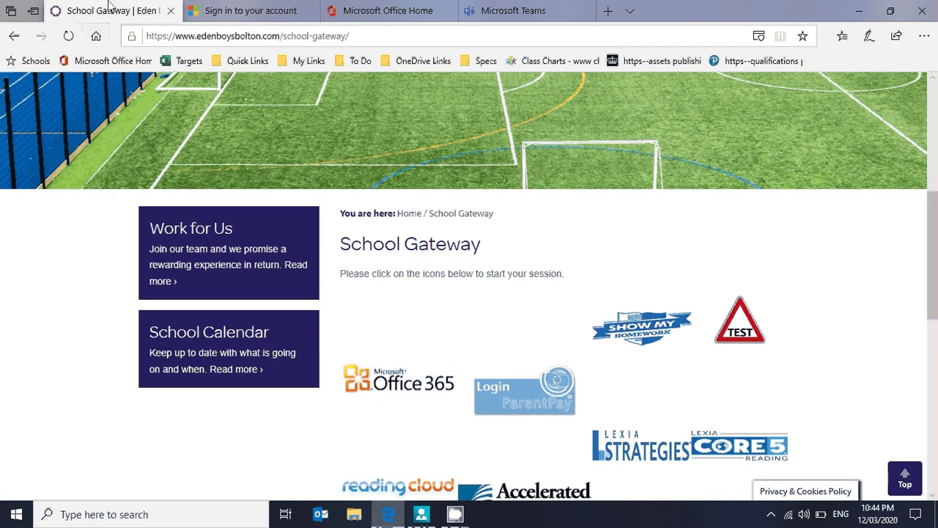
pyautogui.click(395, 374)
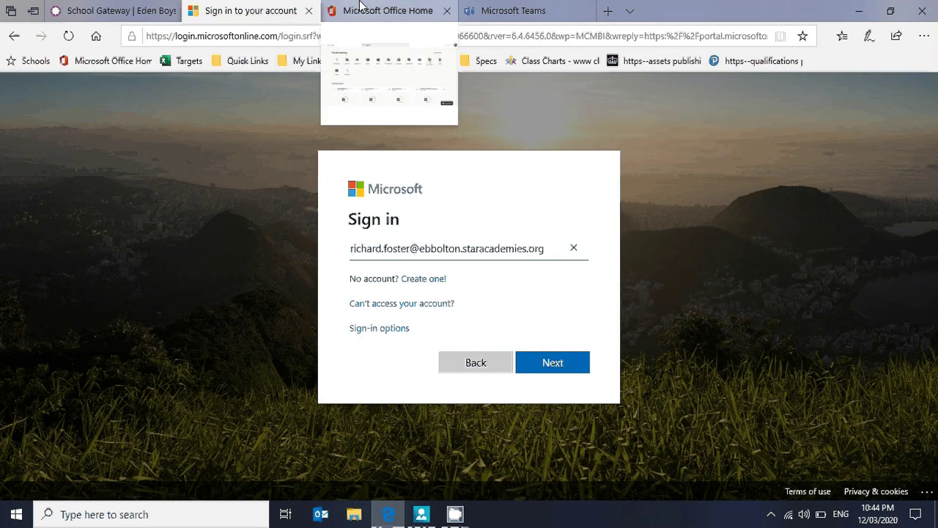
pyautogui.click(360, 6)
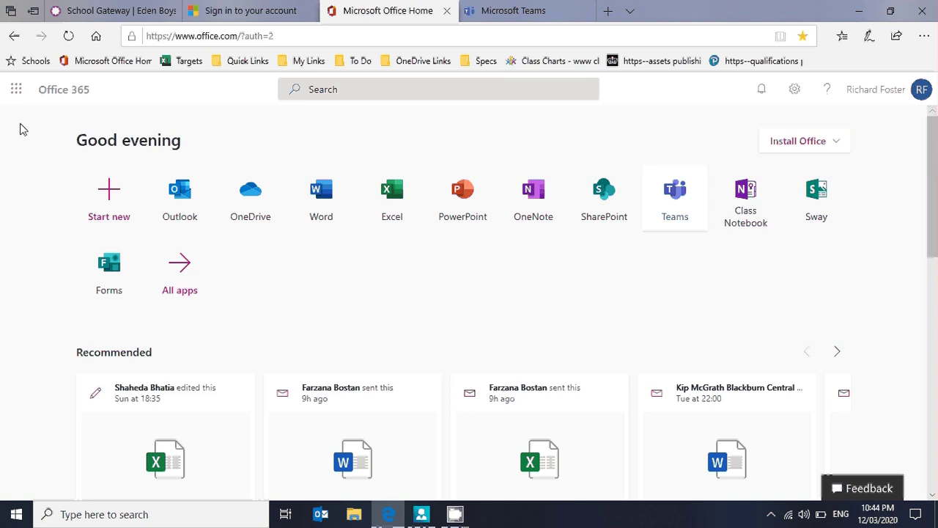
# Open Teams from the Office 365 home and restore the CamStudio recorder window on top.
pyautogui.click(675, 204)
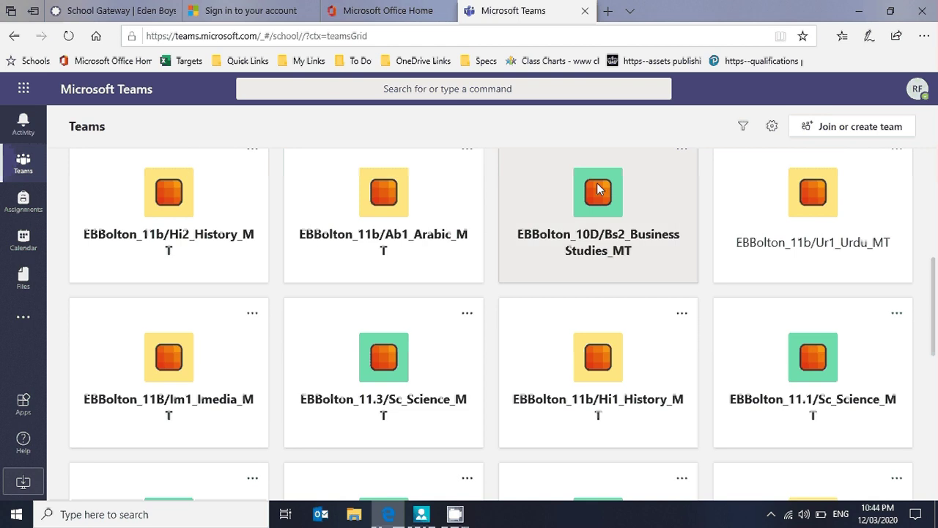
pyautogui.moveTo(455, 513)
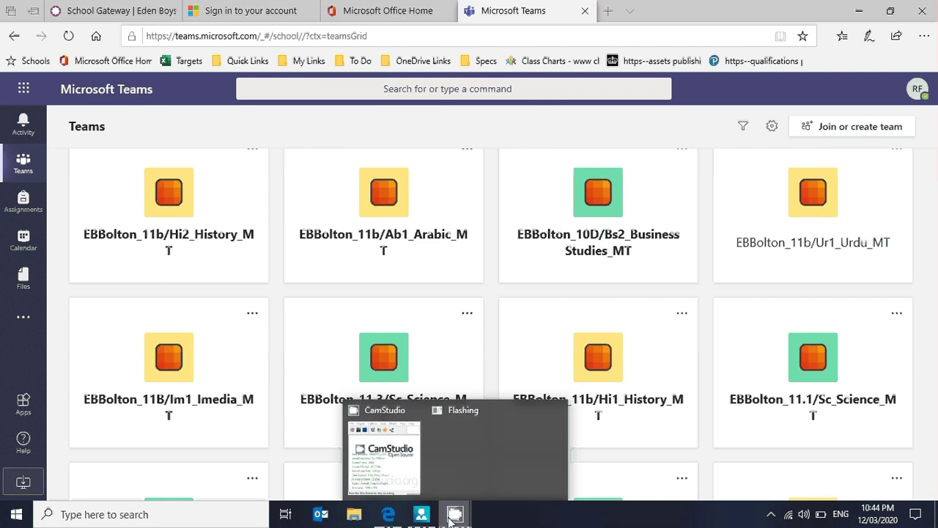
pyautogui.moveTo(380, 462)
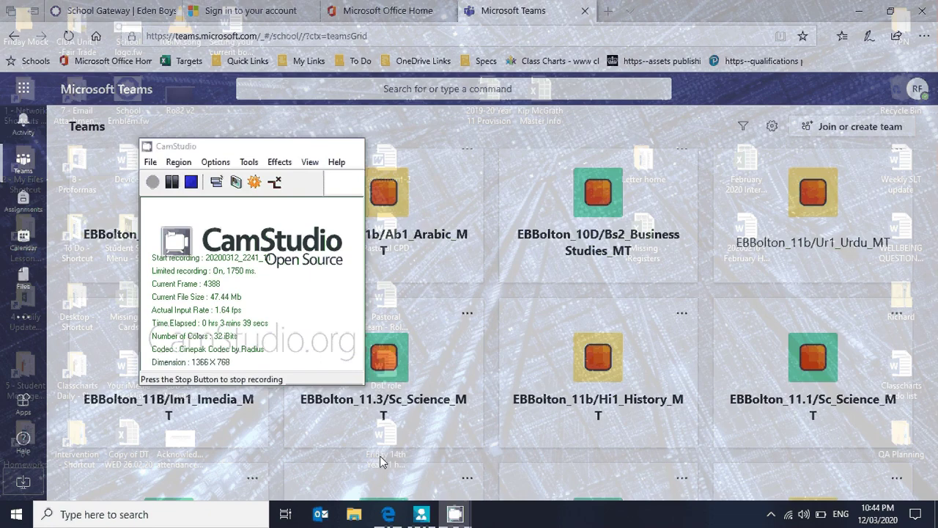
pyautogui.click(380, 461)
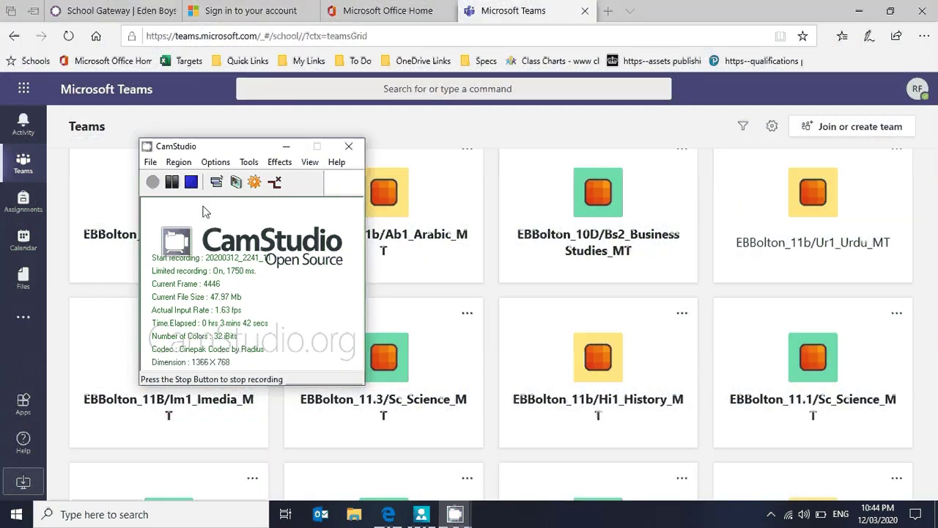